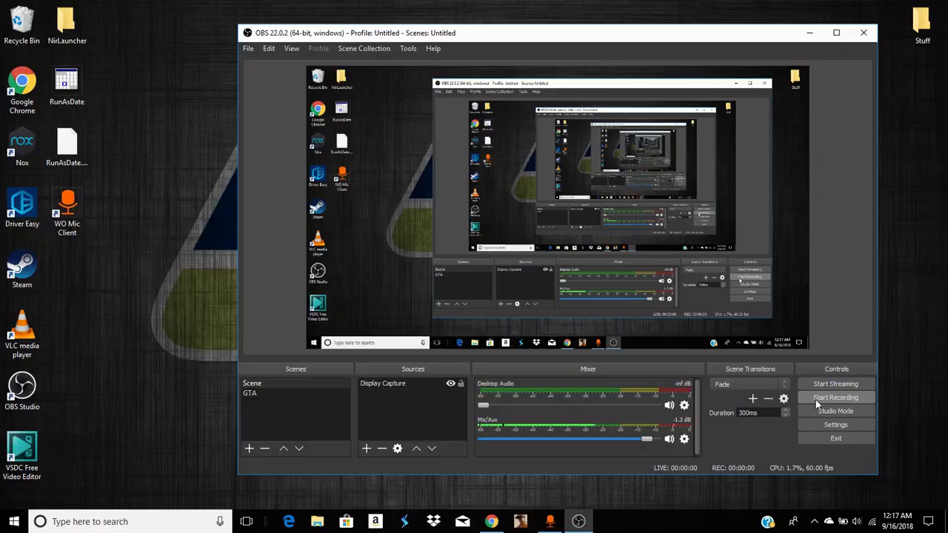
- Start the OBS screen recording and minimize the OBS window to show the desktop
{"action": "left_click", "coordinate": [815, 399]}
{"action": "mouse_move", "coordinate": [552, 524]}
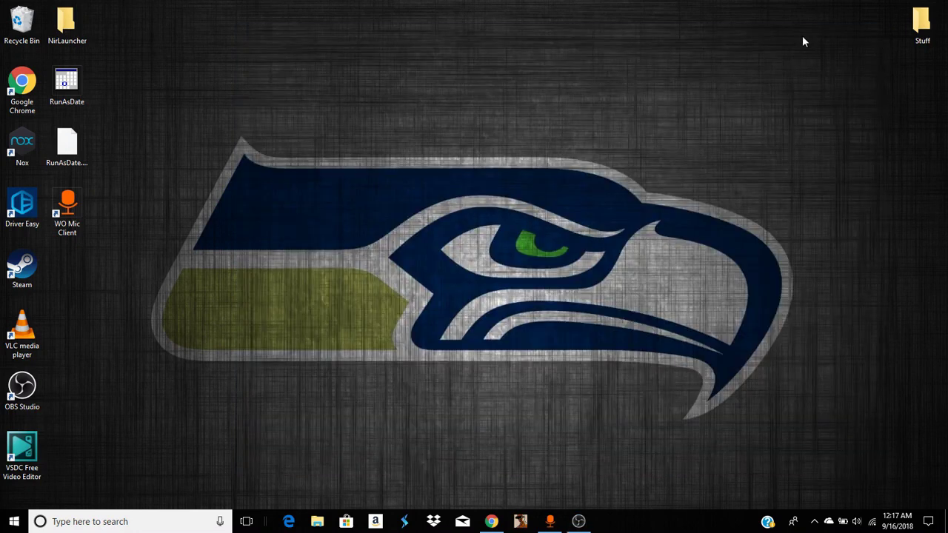
{"action": "left_click", "coordinate": [810, 32]}
{"action": "left_click_drag", "start_coordinate": [152, 52], "coordinate": [804, 413]}
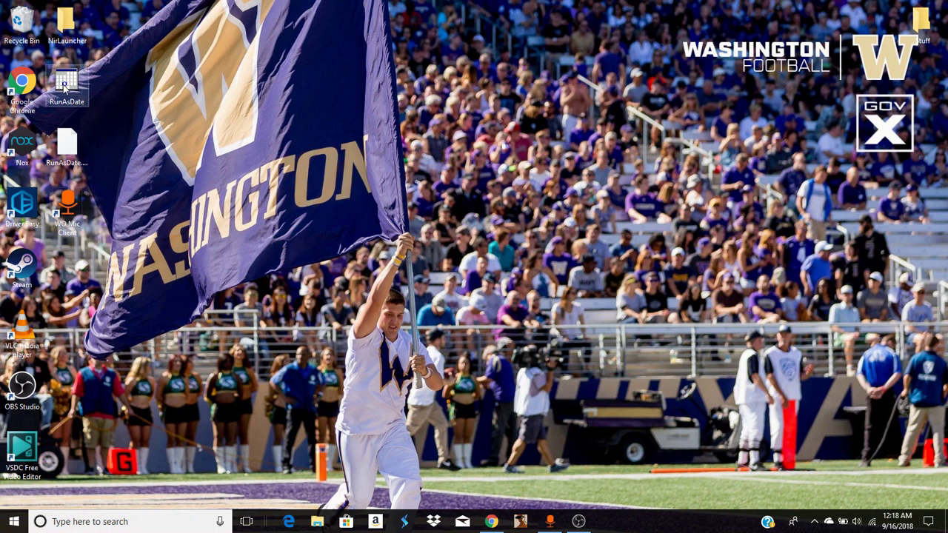
{"action": "mouse_move", "coordinate": [66, 87]}
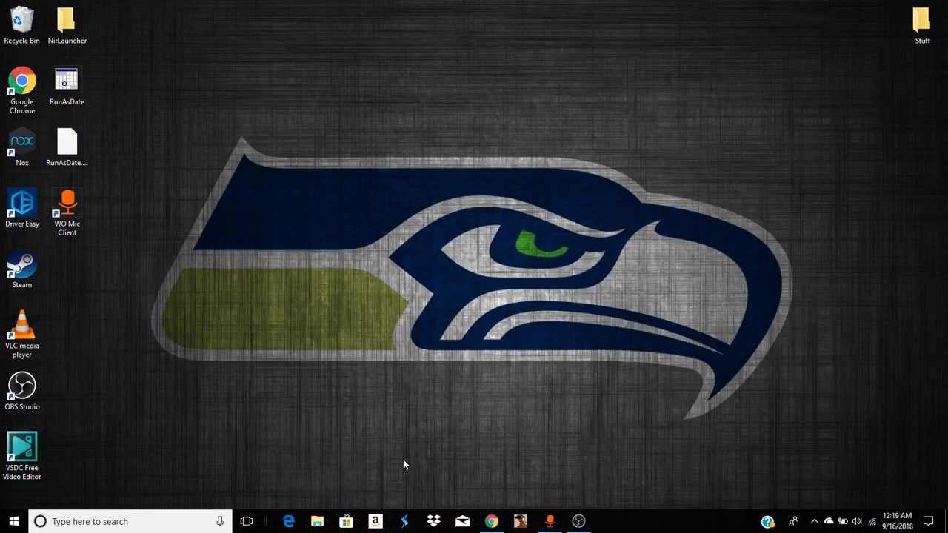
{"action": "mouse_move", "coordinate": [491, 522]}
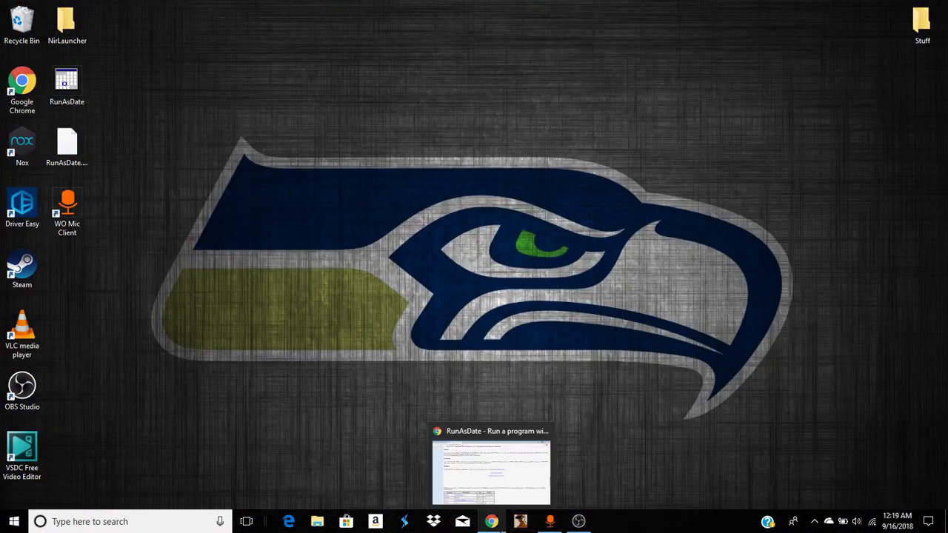
- Return to Chrome and load the NirSoft home page at nirsoft.net
{"action": "left_click", "coordinate": [497, 523]}
{"action": "scroll", "coordinate": [386, 300], "scroll_direction": "up", "scroll_amount": 20}
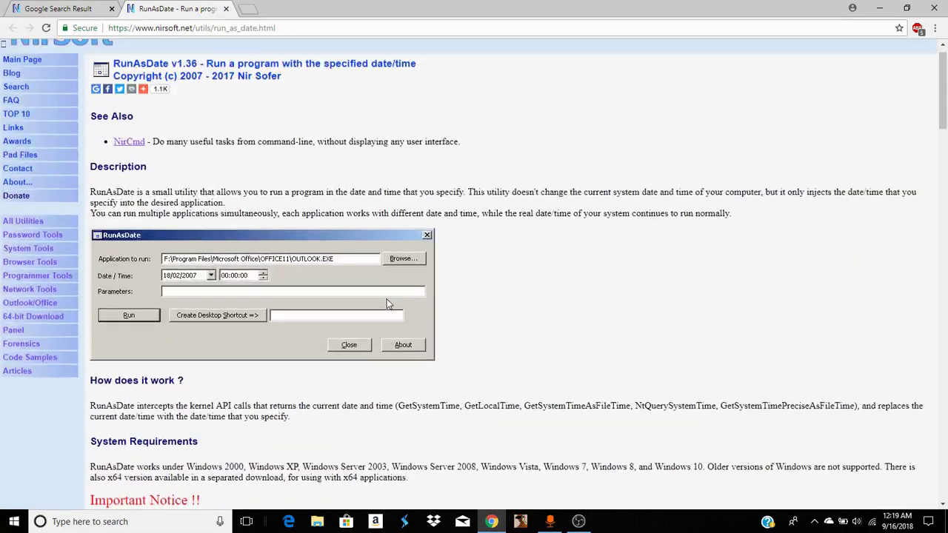
{"action": "scroll", "coordinate": [387, 300], "scroll_direction": "up", "scroll_amount": 1}
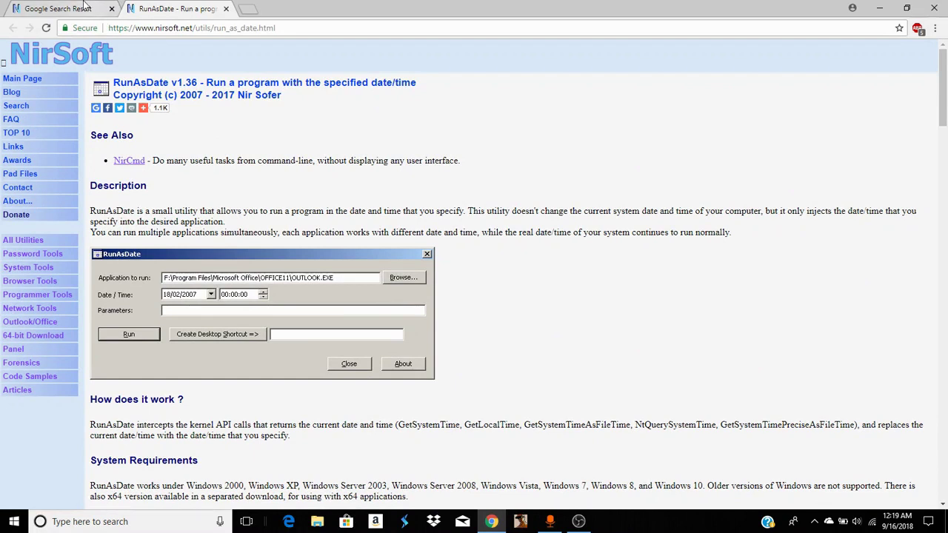
{"action": "left_click", "coordinate": [162, 28]}
{"action": "type", "text": "nir"}
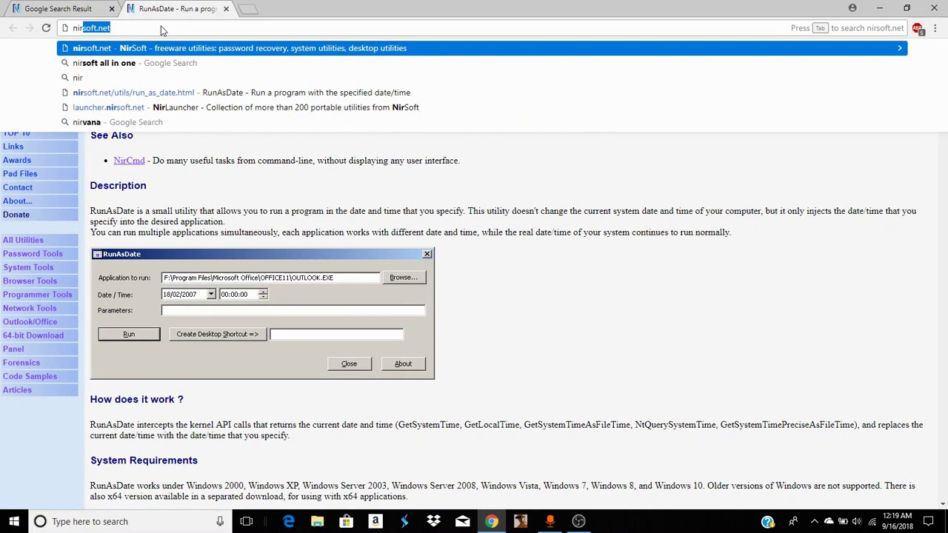
{"action": "type", "text": "soft.net"}
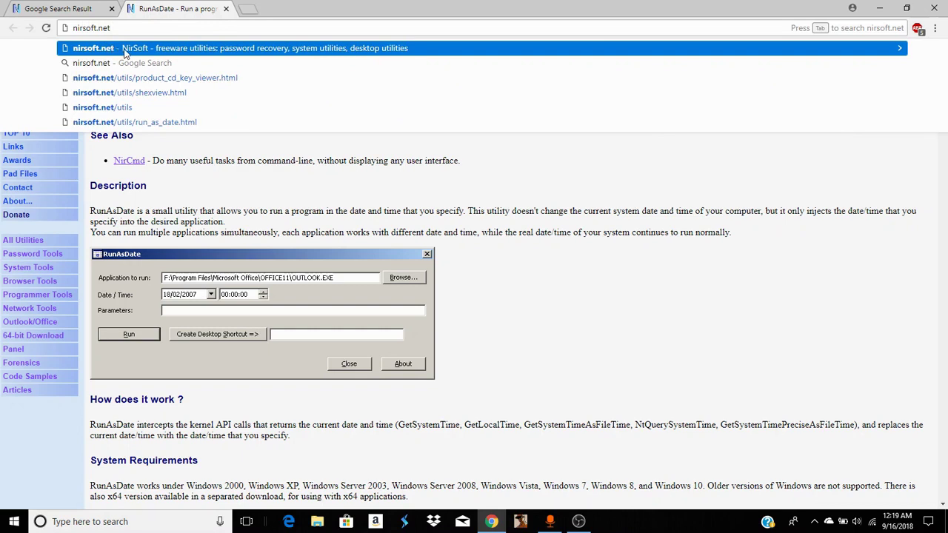
{"action": "left_click", "coordinate": [124, 52]}
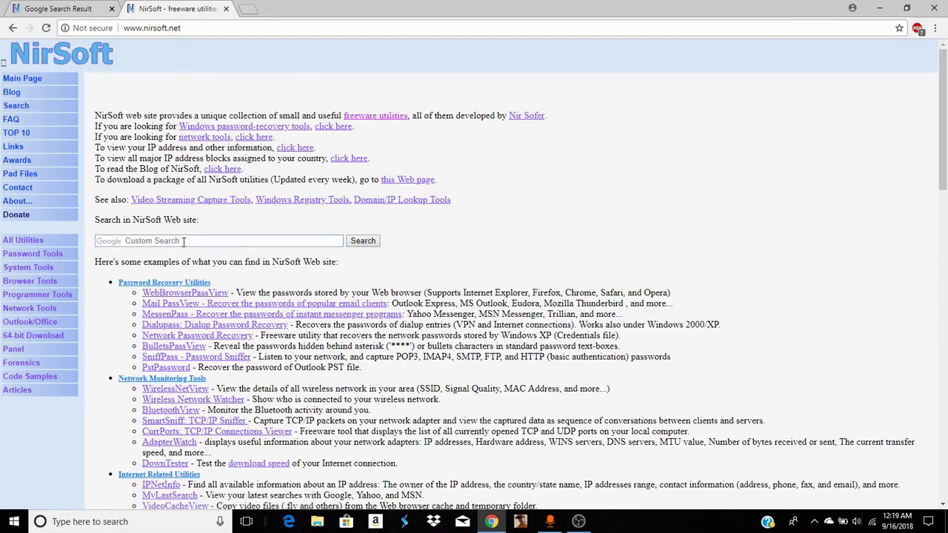
- Close the old Google search tab and search the NirSoft site for 'run as date'
{"action": "left_click", "coordinate": [111, 9]}
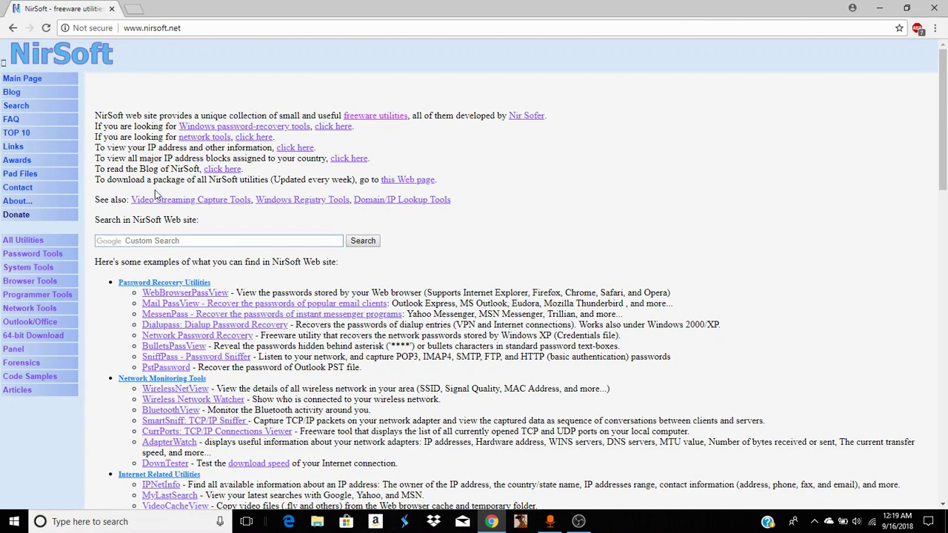
{"action": "left_click", "coordinate": [171, 243]}
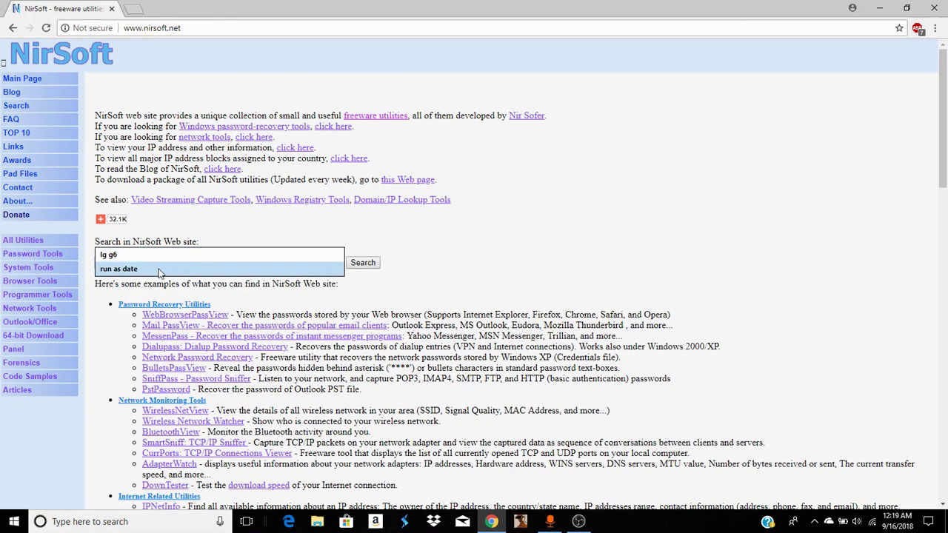
{"action": "left_click", "coordinate": [175, 268]}
{"action": "left_click", "coordinate": [361, 262]}
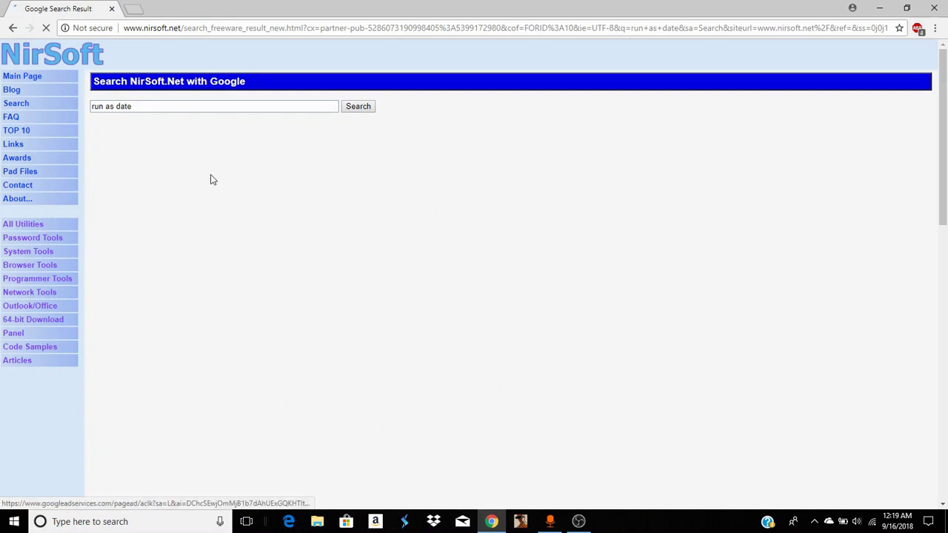
{"action": "scroll", "coordinate": [212, 297], "scroll_direction": "down", "scroll_amount": 2}
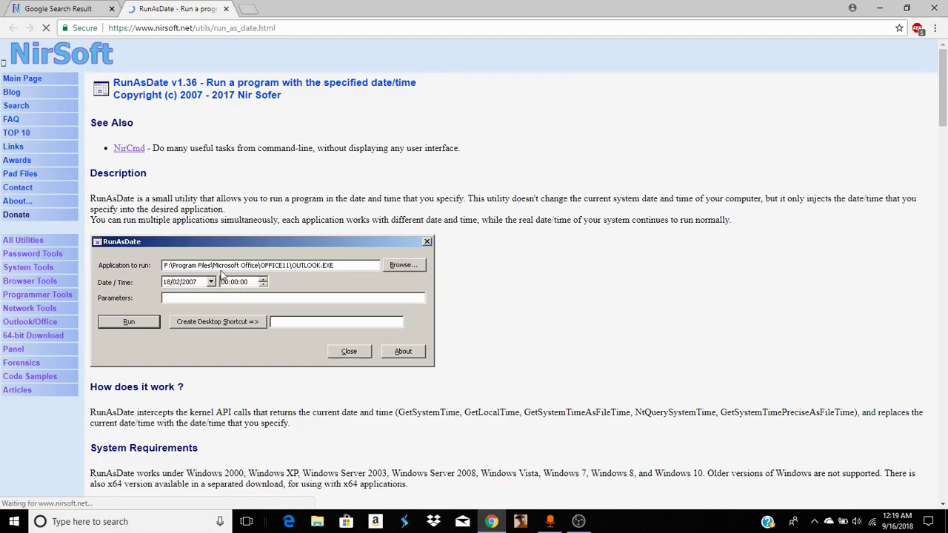
- Scroll the RunAsDate page down to the standard and x64 download links
{"action": "scroll", "coordinate": [221, 270], "scroll_direction": "down", "scroll_amount": 6}
{"action": "scroll", "coordinate": [221, 270], "scroll_direction": "down", "scroll_amount": 3}
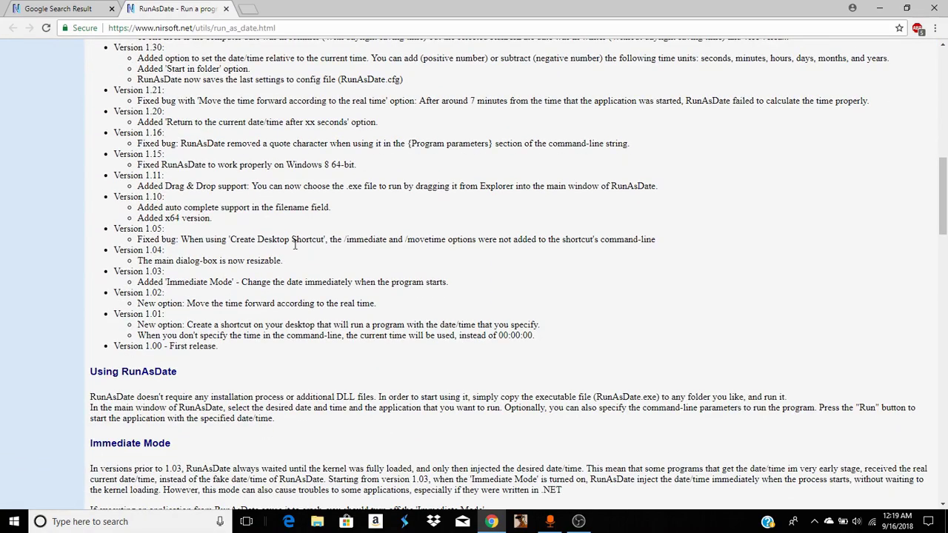
{"action": "scroll", "coordinate": [215, 314], "scroll_direction": "down", "scroll_amount": 5}
{"action": "scroll", "coordinate": [240, 261], "scroll_direction": "down", "scroll_amount": 6}
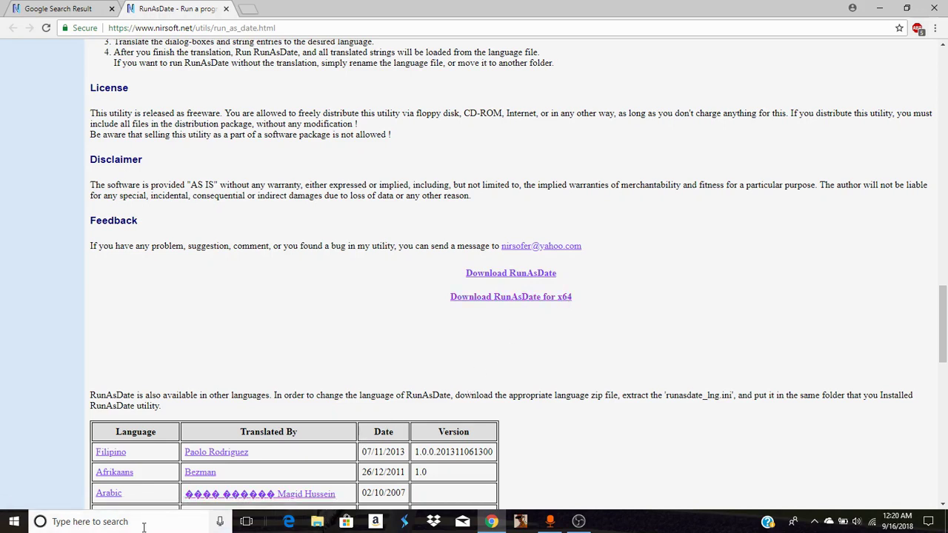
- Check This PC's system properties to confirm 64-bit Windows, then close System and File Explorer
{"action": "left_click", "coordinate": [318, 522]}
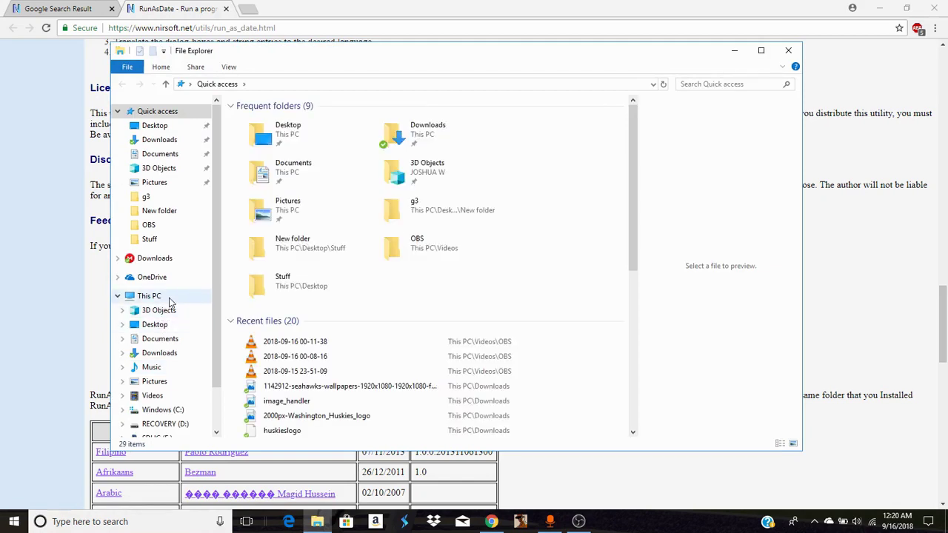
{"action": "right_click", "coordinate": [170, 301]}
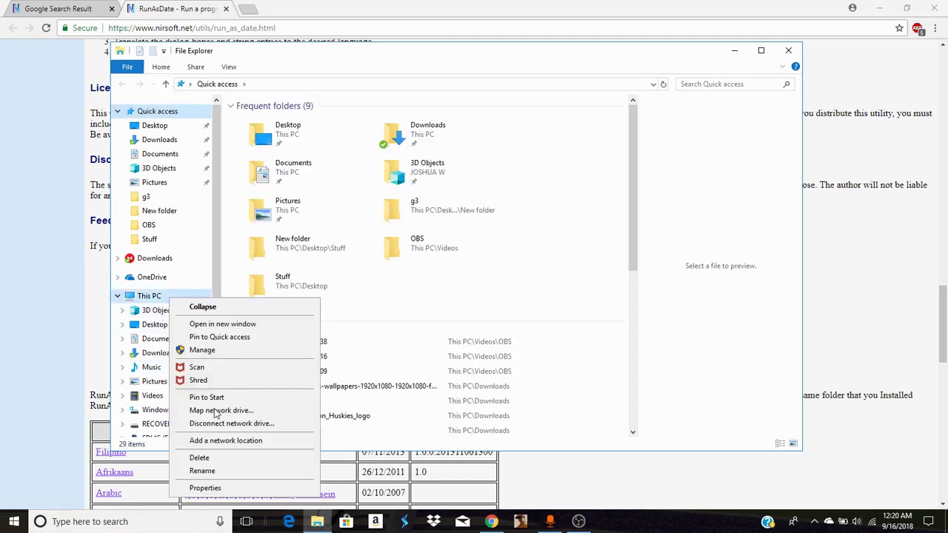
{"action": "left_click", "coordinate": [205, 488]}
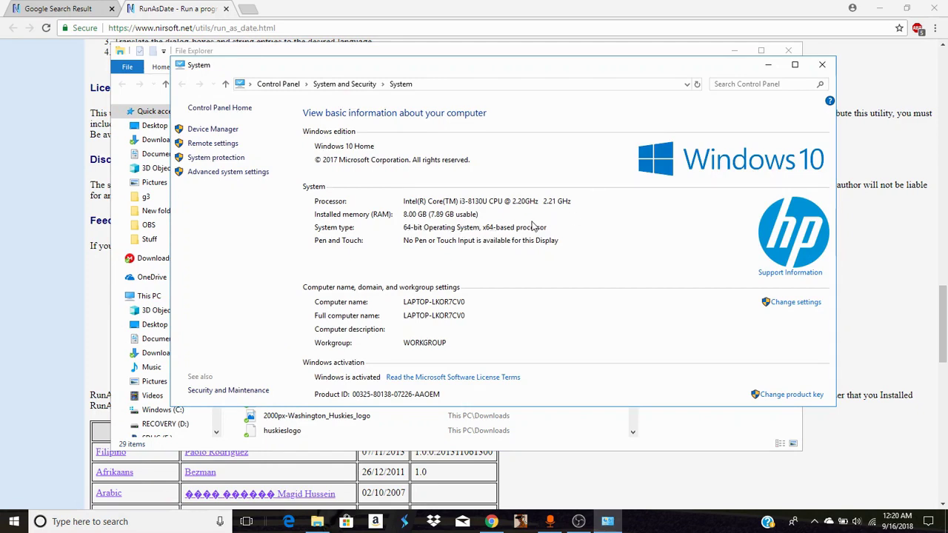
{"action": "left_click", "coordinate": [822, 65]}
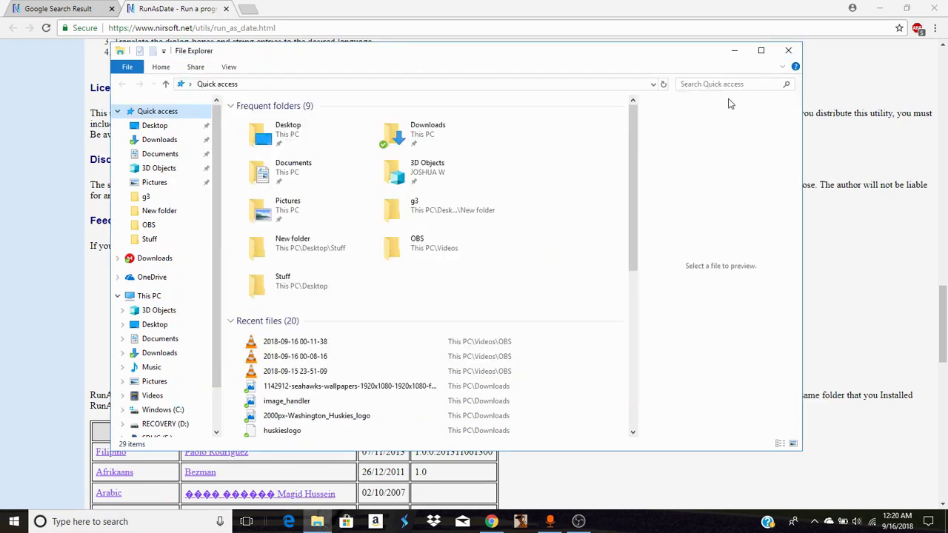
{"action": "left_click", "coordinate": [788, 54]}
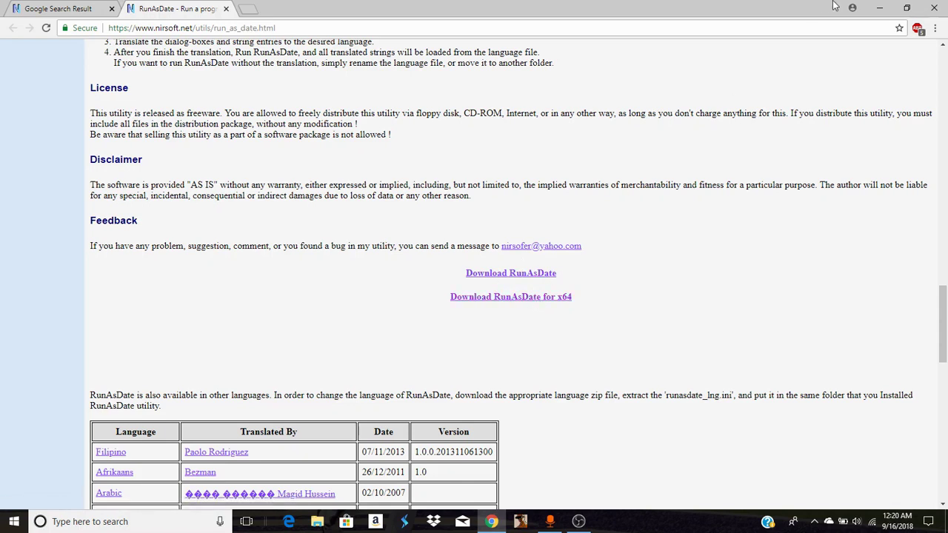
- Minimize Chrome to reveal the desktop with the RunAsDate icons
{"action": "left_click", "coordinate": [889, 6]}
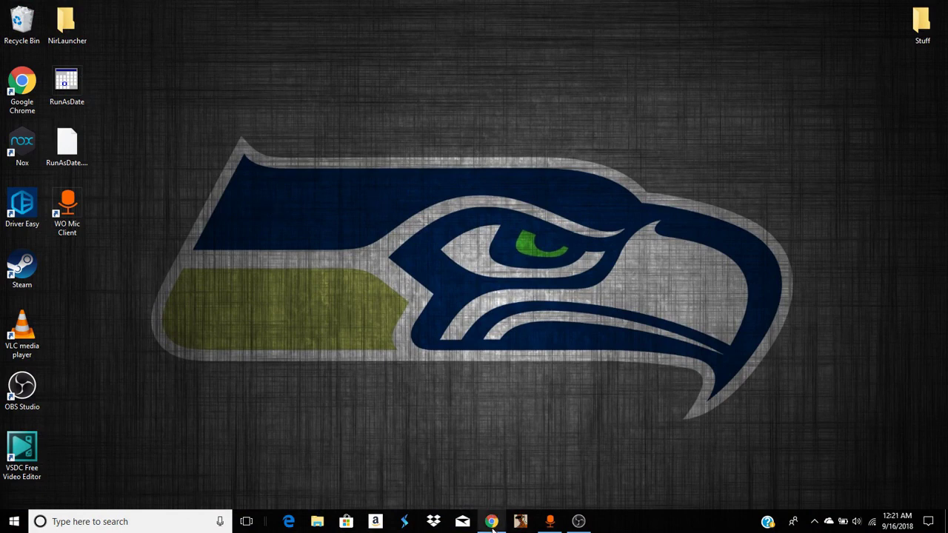
{"action": "mouse_move", "coordinate": [493, 528]}
{"action": "mouse_move", "coordinate": [579, 523]}
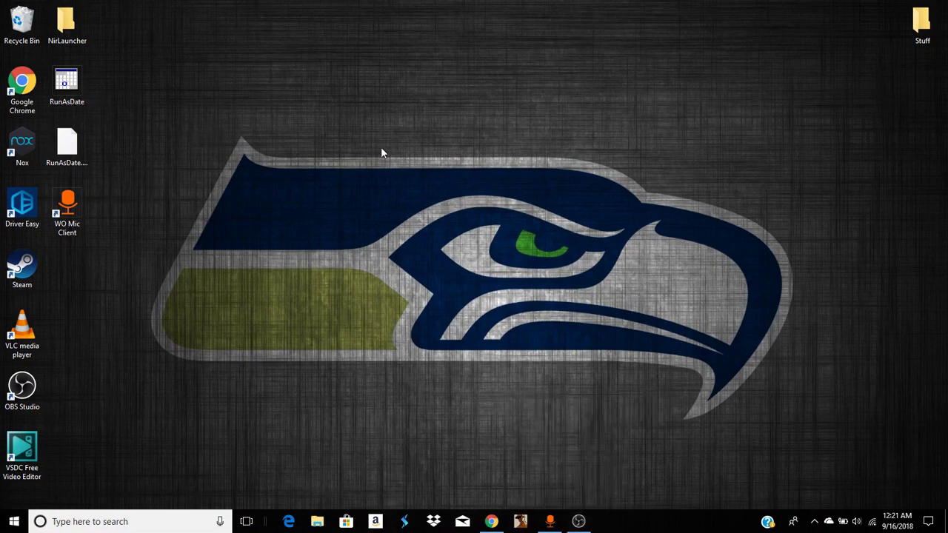
- Launch RunAsDate and browse to Nox in D:\Program Files\Nox\bin with the Executable Files (*.exe) filter
{"action": "double_click", "coordinate": [76, 84]}
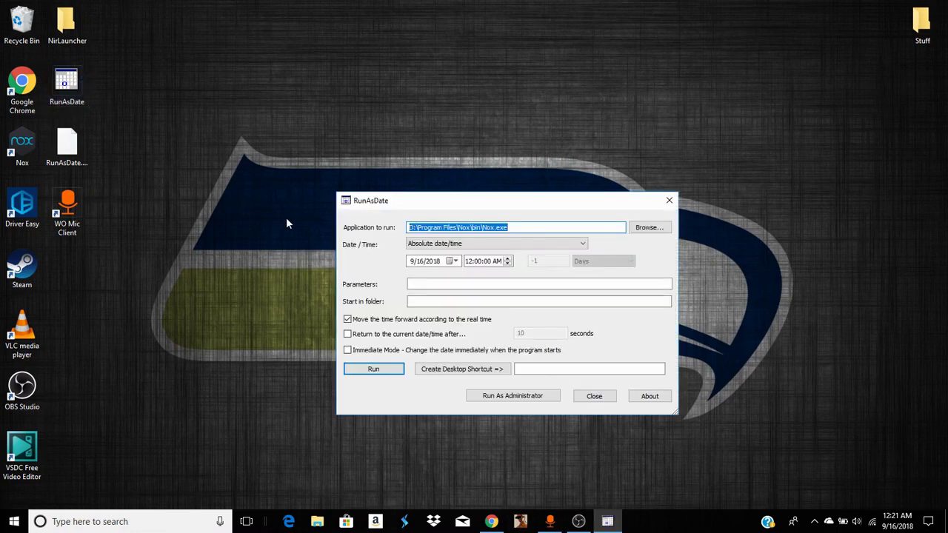
{"action": "left_click", "coordinate": [644, 232]}
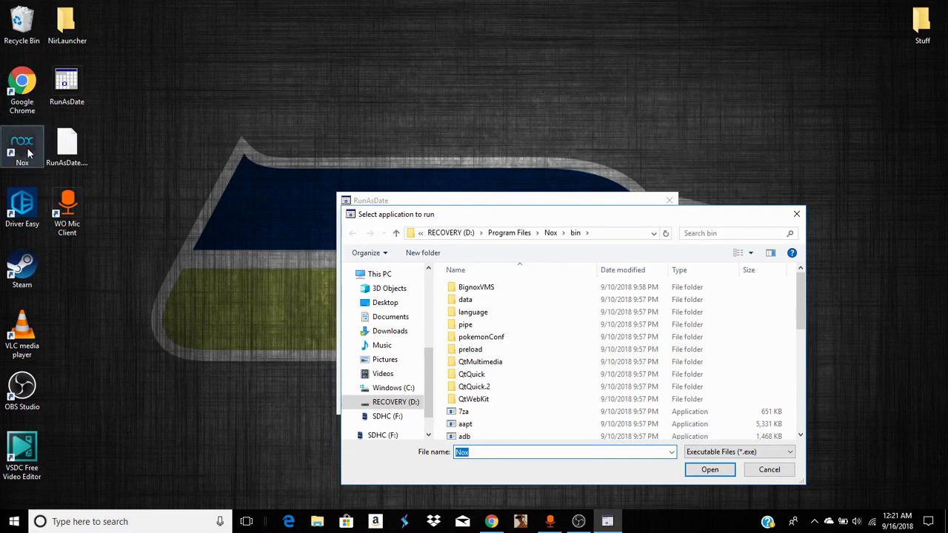
{"action": "left_click", "coordinate": [540, 450]}
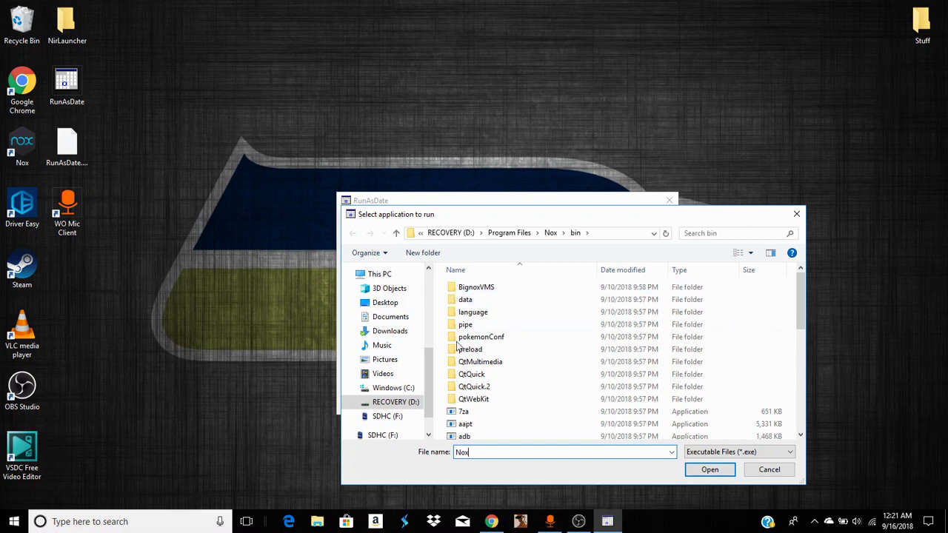
{"action": "left_click", "coordinate": [755, 453]}
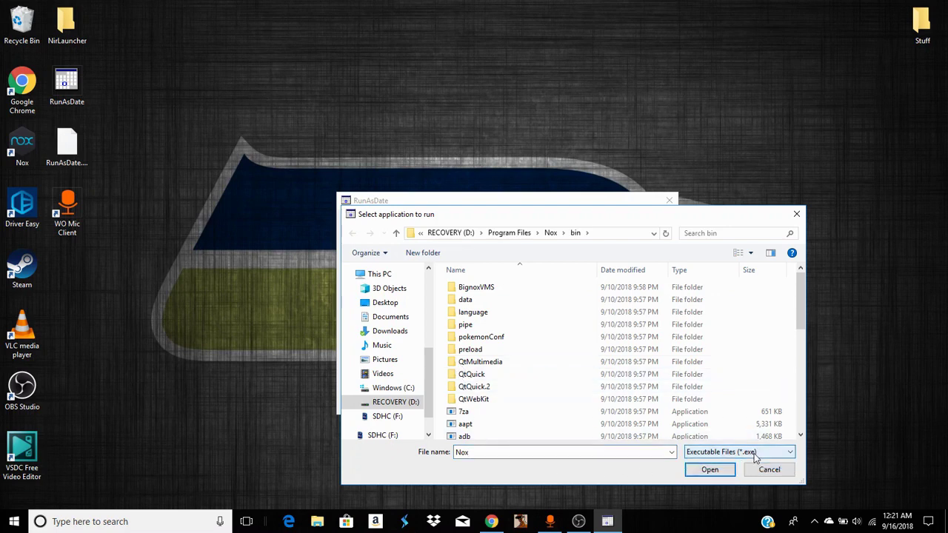
{"action": "left_click", "coordinate": [755, 462]}
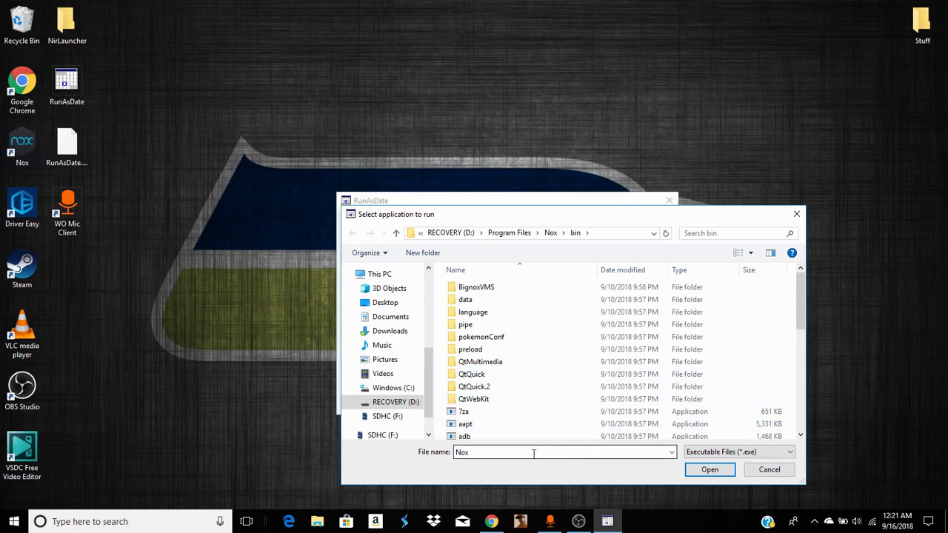
- Confirm Nox.exe as the application and set an absolute fake date of 9/6/2018
{"action": "left_click", "coordinate": [696, 469]}
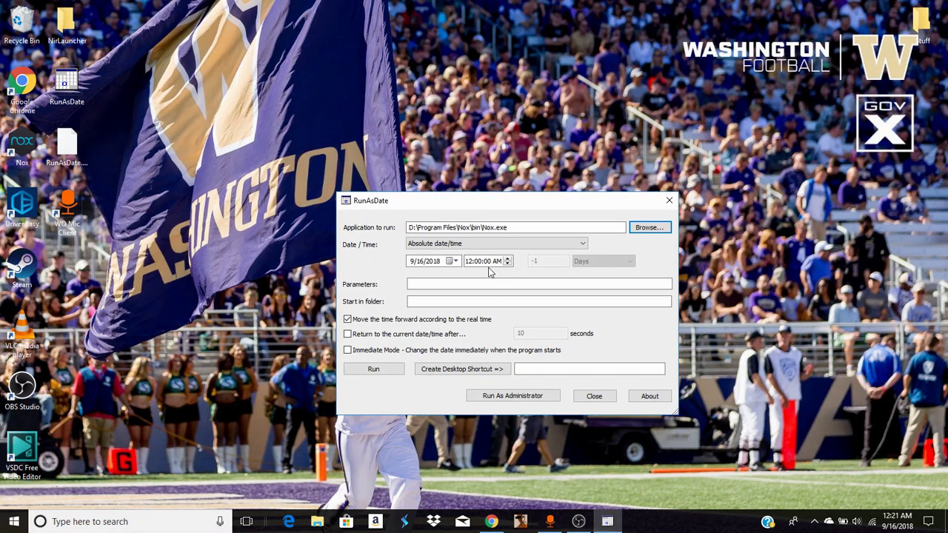
{"action": "left_click", "coordinate": [472, 250]}
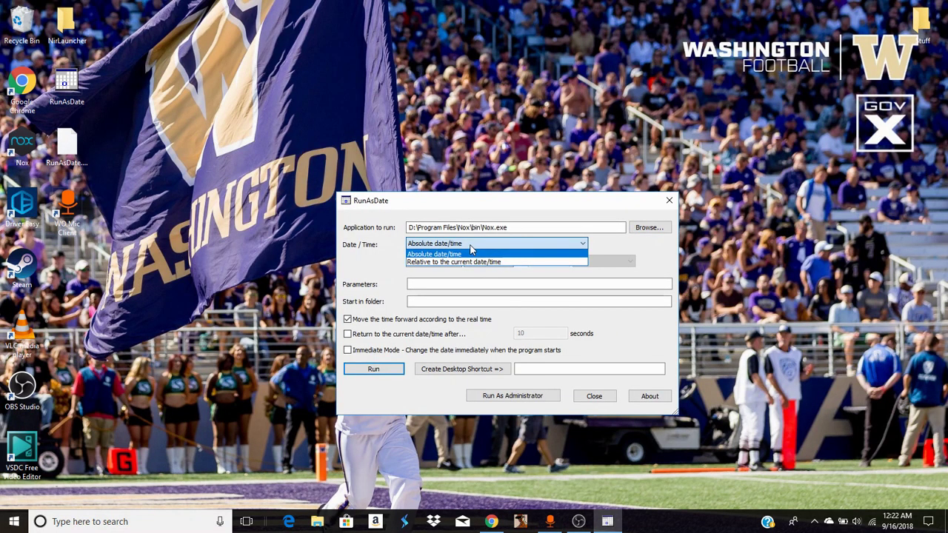
{"action": "left_click", "coordinate": [471, 253]}
{"action": "left_click", "coordinate": [458, 261]}
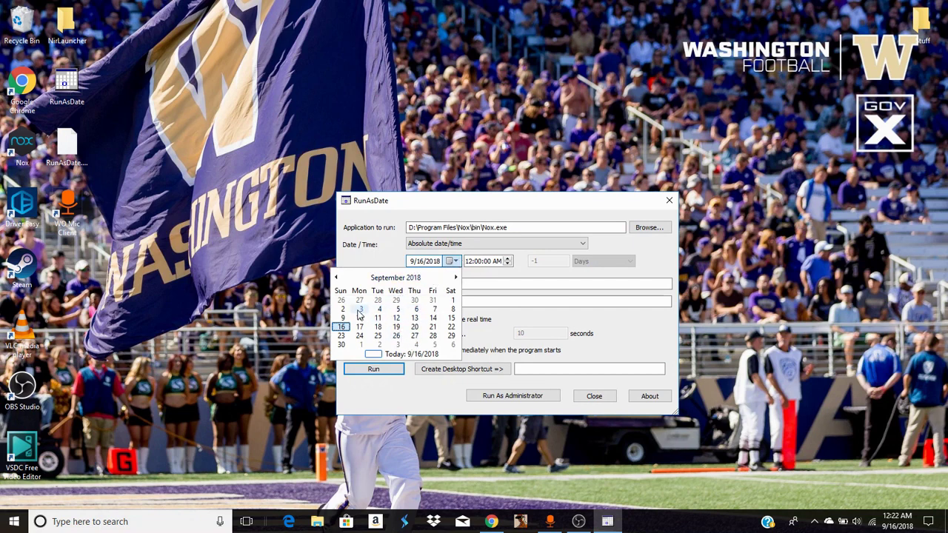
{"action": "left_click", "coordinate": [415, 310]}
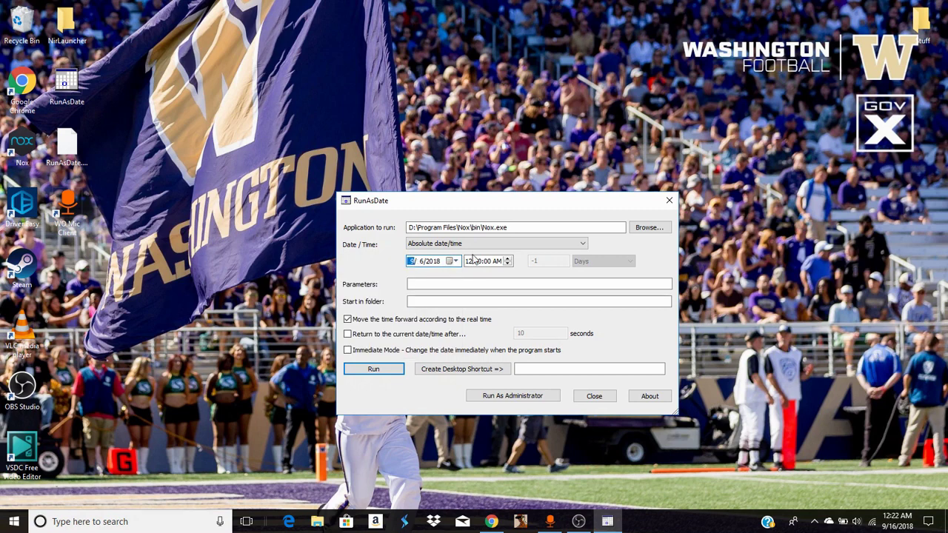
- Set the fake time to 10:00:00 PM
{"action": "left_click", "coordinate": [507, 259]}
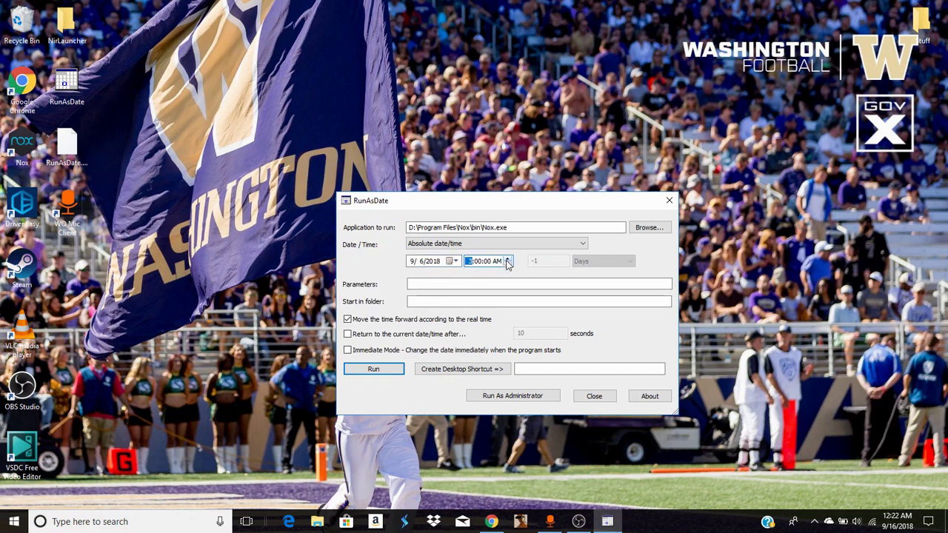
{"action": "left_click", "coordinate": [508, 259]}
{"action": "left_click", "coordinate": [507, 259]}
{"action": "left_click", "coordinate": [508, 259]}
{"action": "left_click", "coordinate": [498, 261]}
{"action": "left_click", "coordinate": [507, 258]}
{"action": "left_click", "coordinate": [555, 283]}
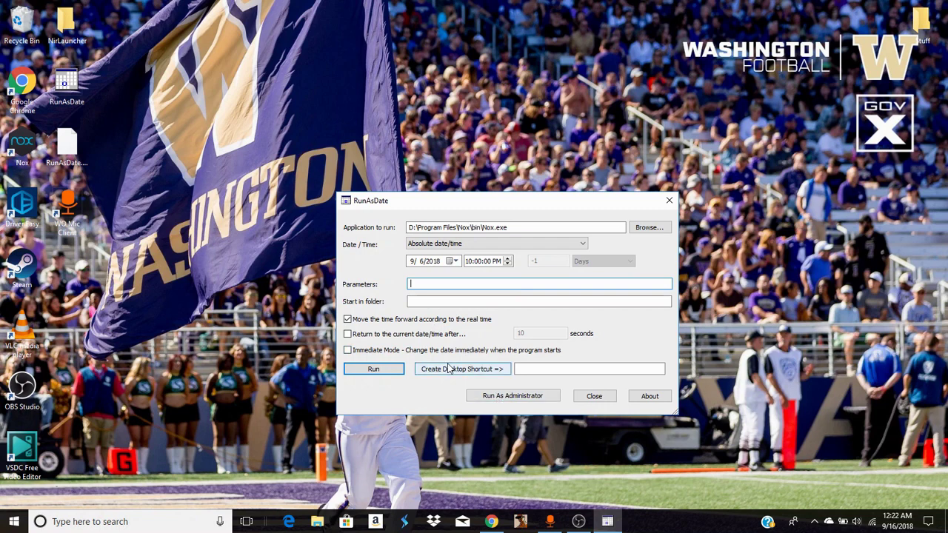
- Create a desktop shortcut named 'noxdate', then drag it onto the Recycle Bin
{"action": "left_click", "coordinate": [538, 369]}
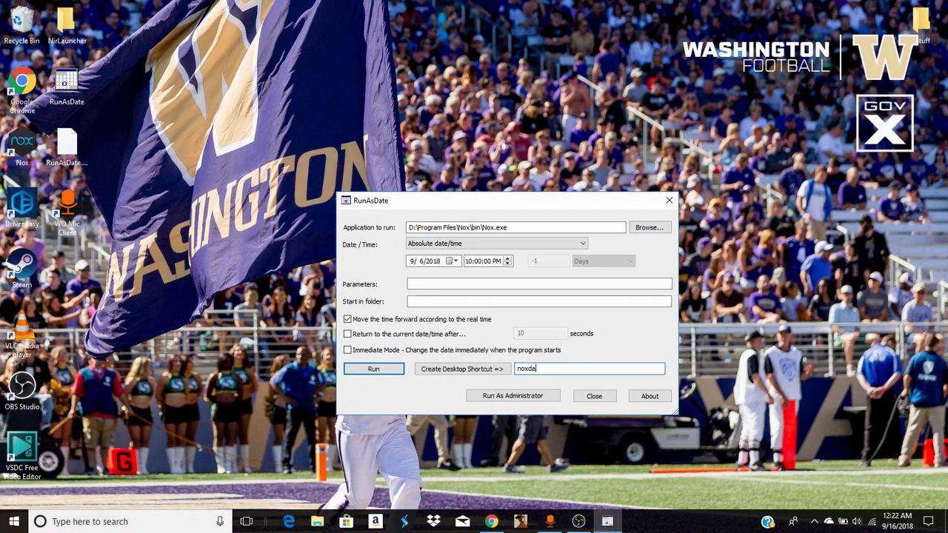
{"action": "type", "text": "noxdate"}
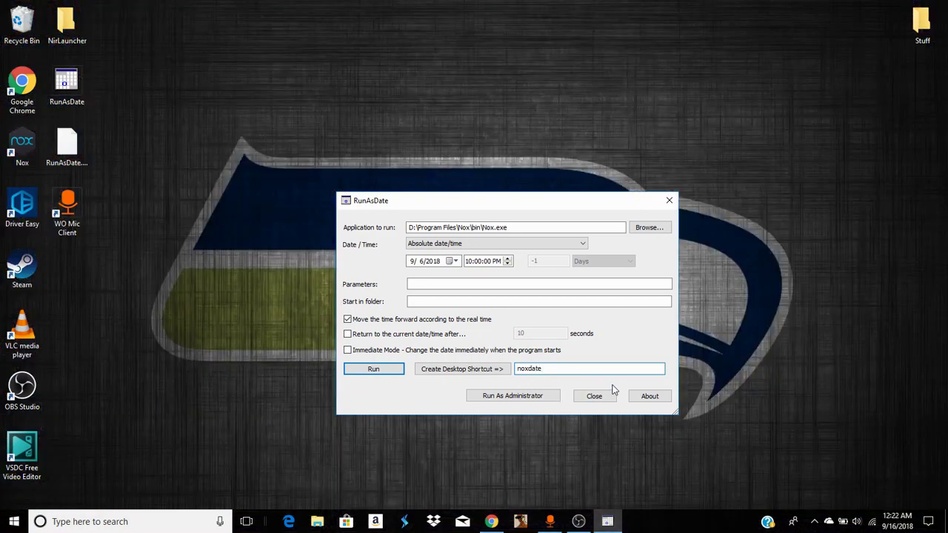
{"action": "left_click", "coordinate": [496, 372]}
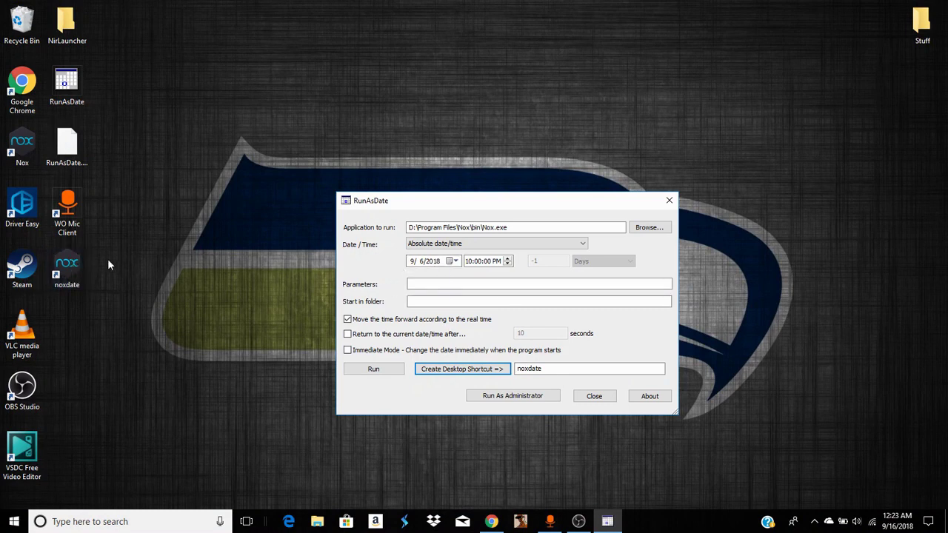
{"action": "left_click_drag", "start_coordinate": [73, 274], "coordinate": [37, 29]}
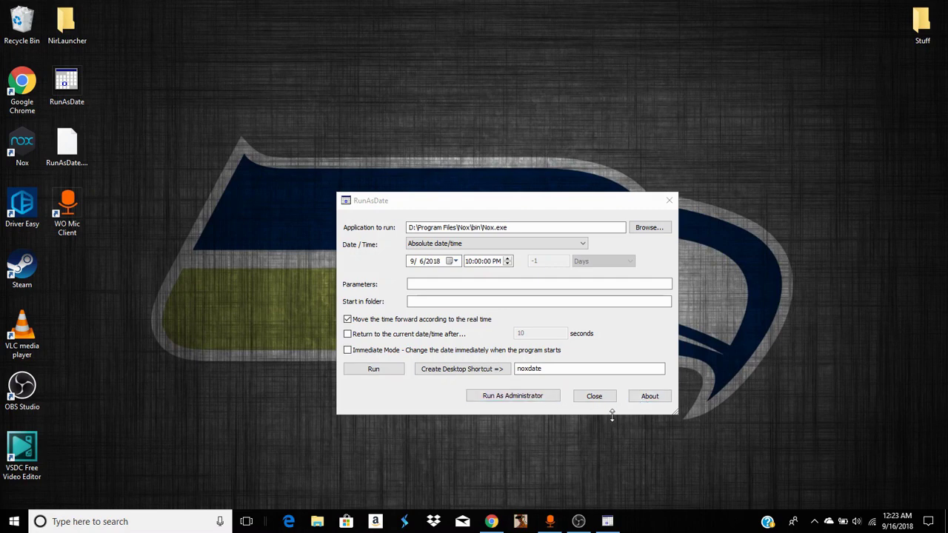
- Close the RunAsDate window
{"action": "left_click", "coordinate": [596, 398]}
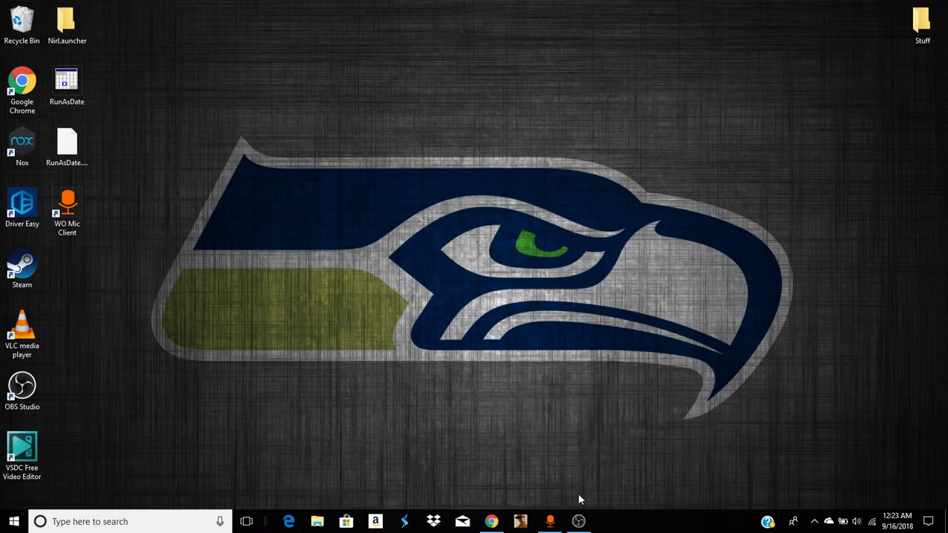
- Restore the WO Mic Client window and drag it toward the centre of the desktop
{"action": "left_click", "coordinate": [551, 522]}
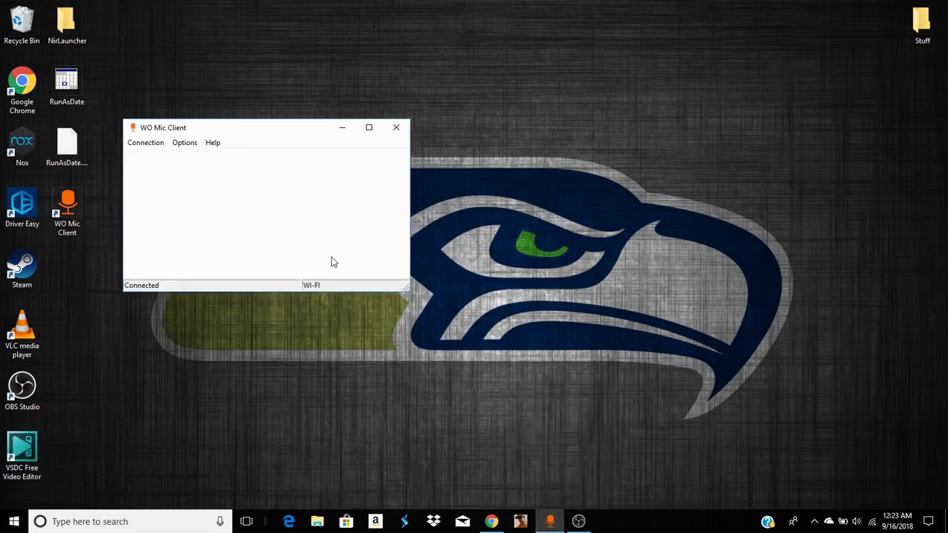
{"action": "left_click_drag", "start_coordinate": [197, 120], "coordinate": [402, 140]}
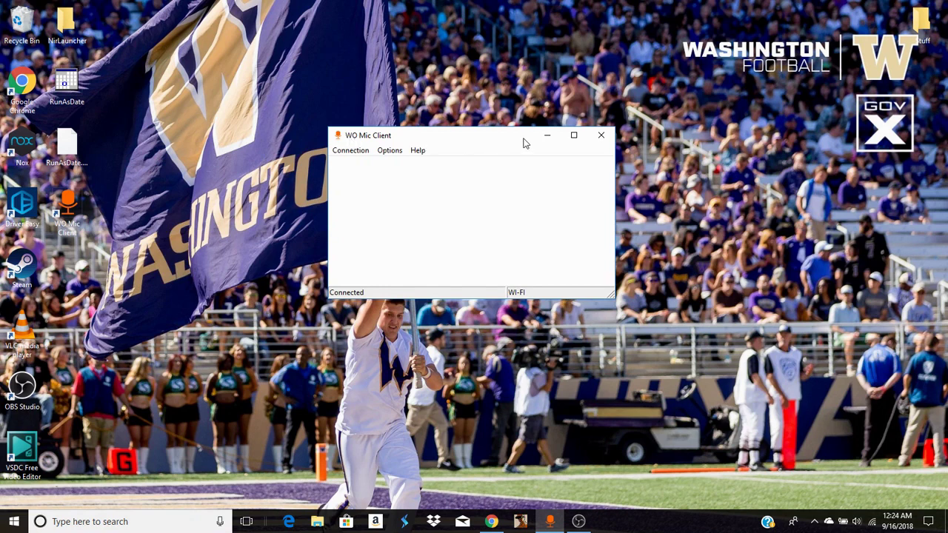
- Minimize WO Mic Client and restore OBS Studio from its taskbar preview
{"action": "left_click", "coordinate": [546, 135]}
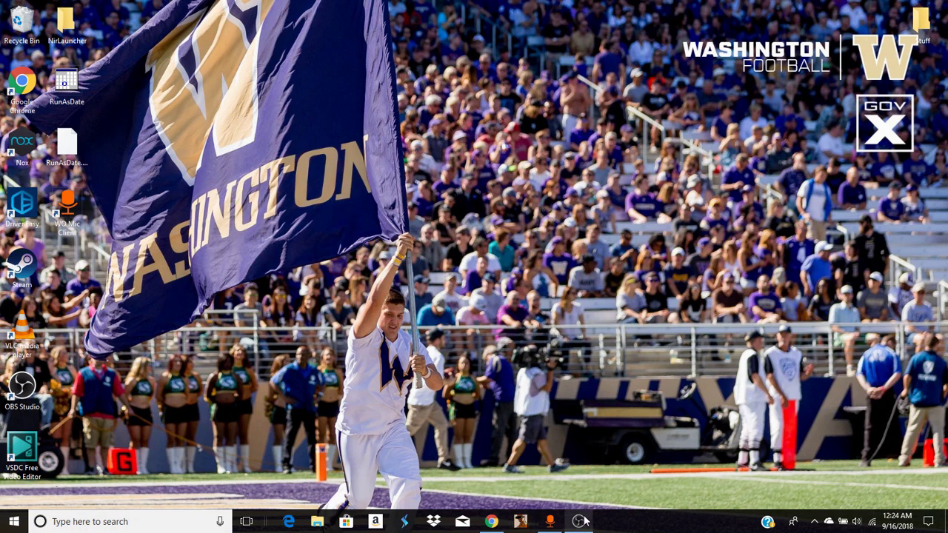
{"action": "mouse_move", "coordinate": [579, 522]}
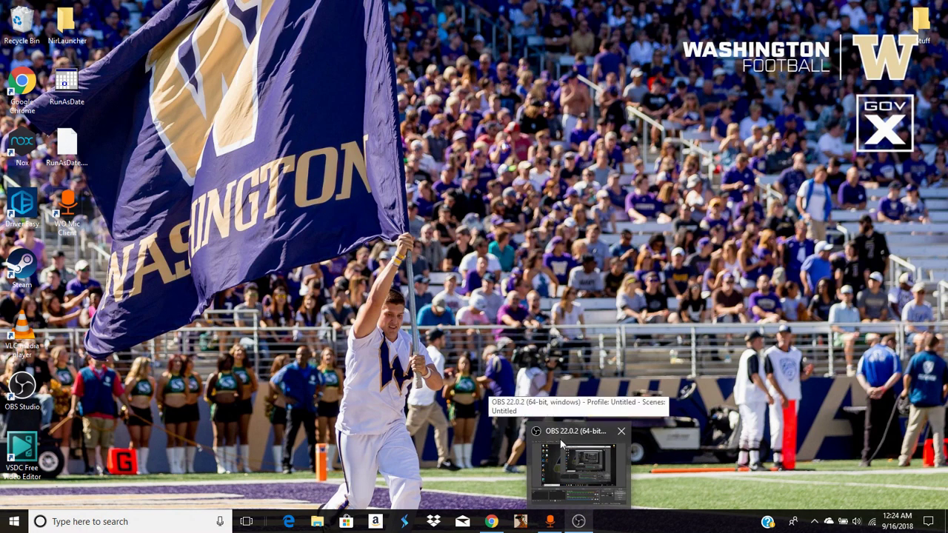
{"action": "left_click", "coordinate": [597, 477]}
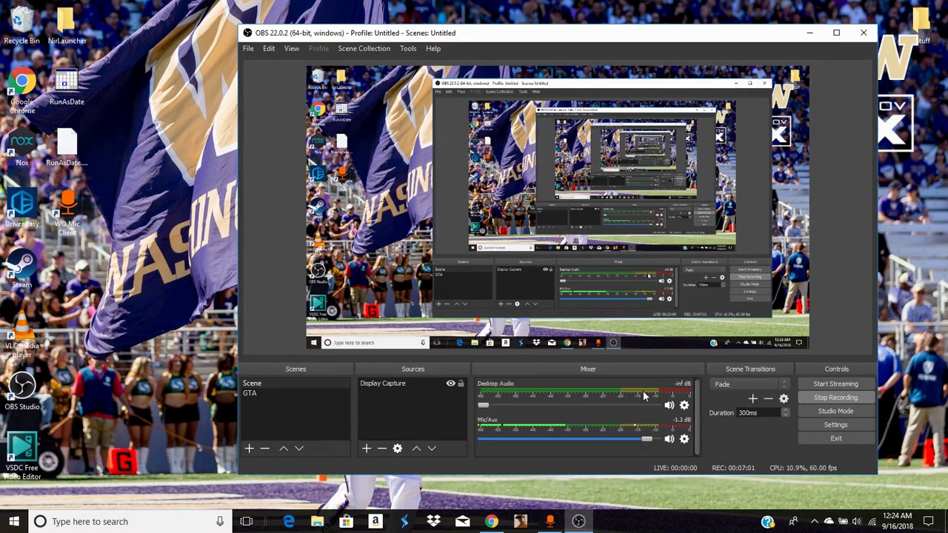